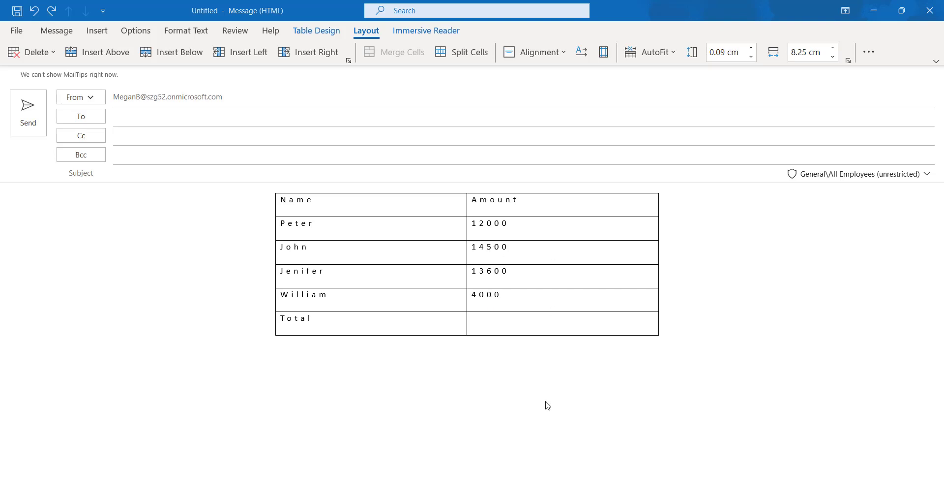
- Insert the formula =SUM(ABOVE) in the Total row's empty Amount cell
{"action": "left_click", "coordinate": [496, 327]}
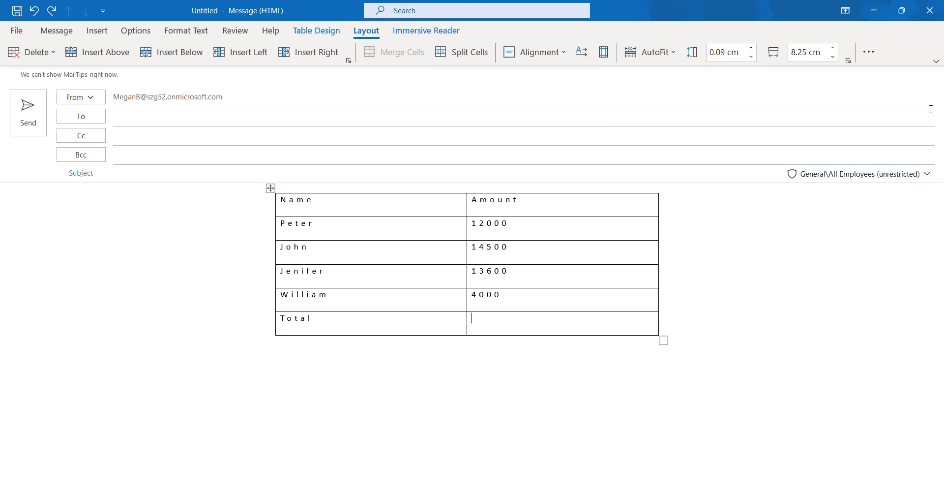
{"action": "left_click", "coordinate": [871, 60]}
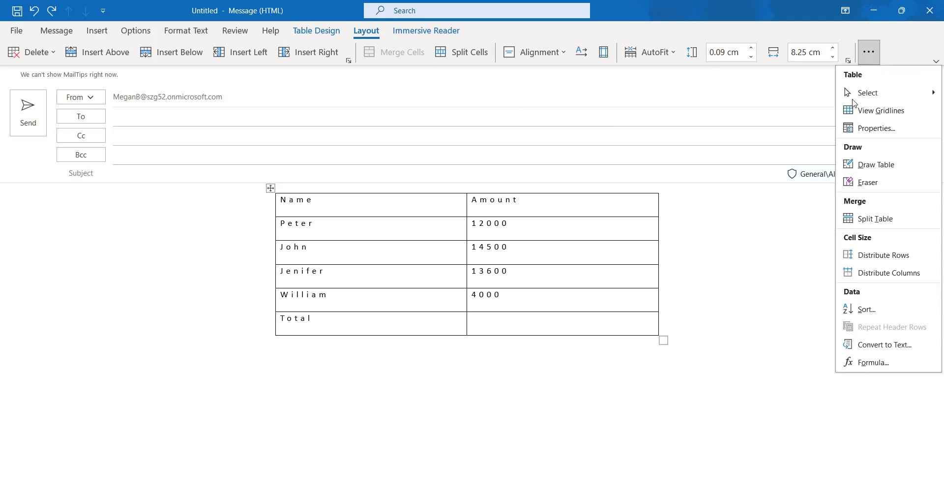
{"action": "left_click", "coordinate": [866, 363]}
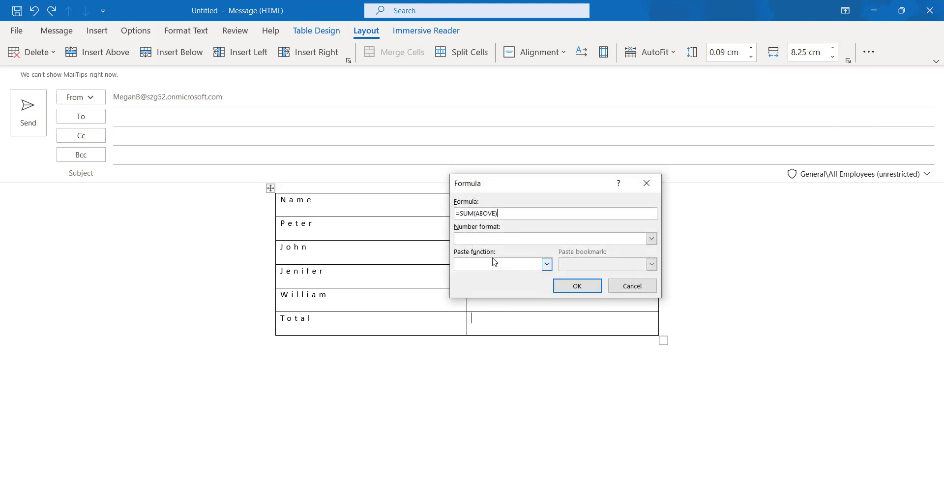
{"action": "left_click_drag", "start_coordinate": [516, 186], "coordinate": [621, 241]}
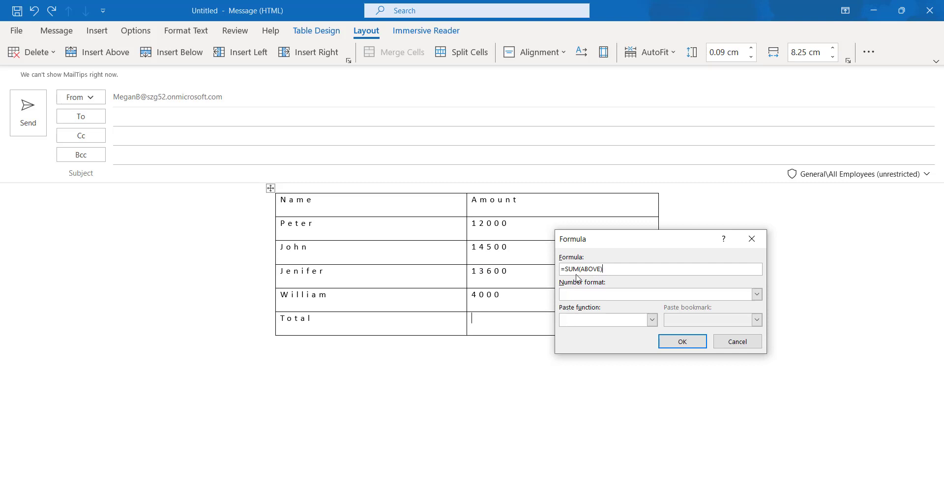
{"action": "left_click", "coordinate": [682, 341]}
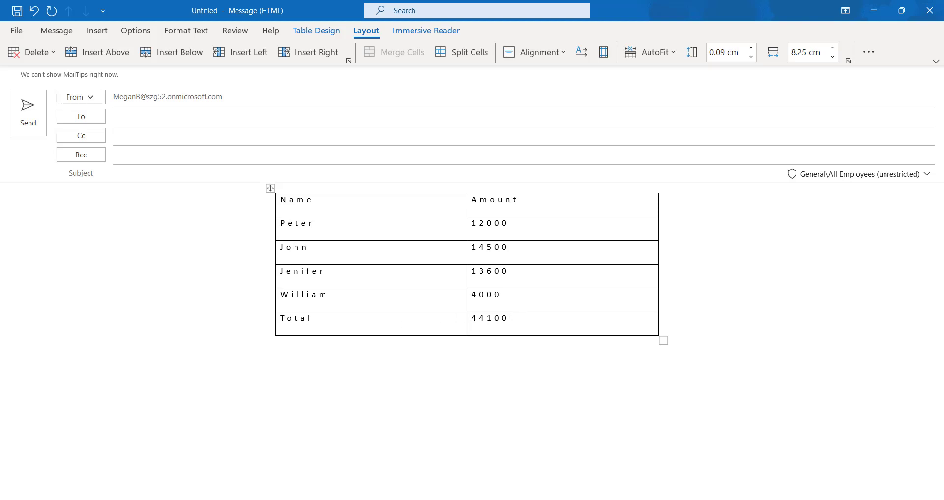
- Clear the first amount under the Amount header and insert the formula =sum(below) in that cell
{"action": "key", "text": "ctrl+z"}
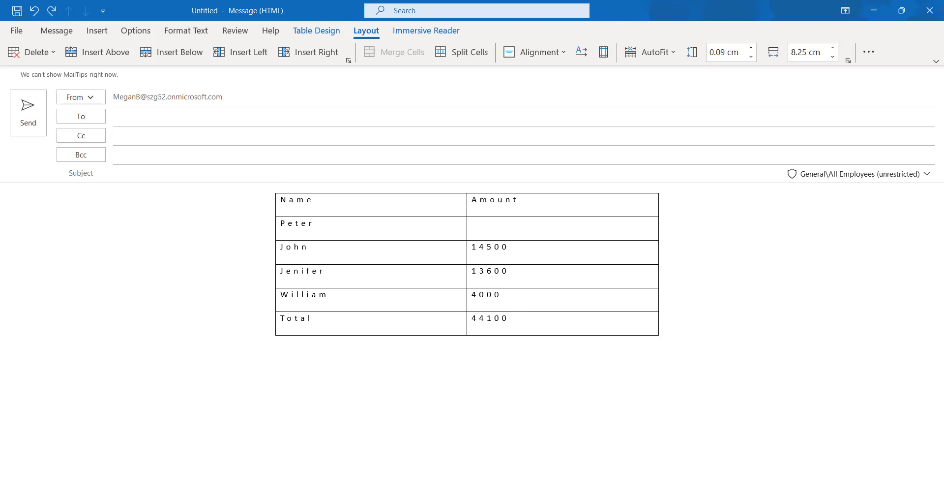
{"action": "left_click", "coordinate": [490, 230]}
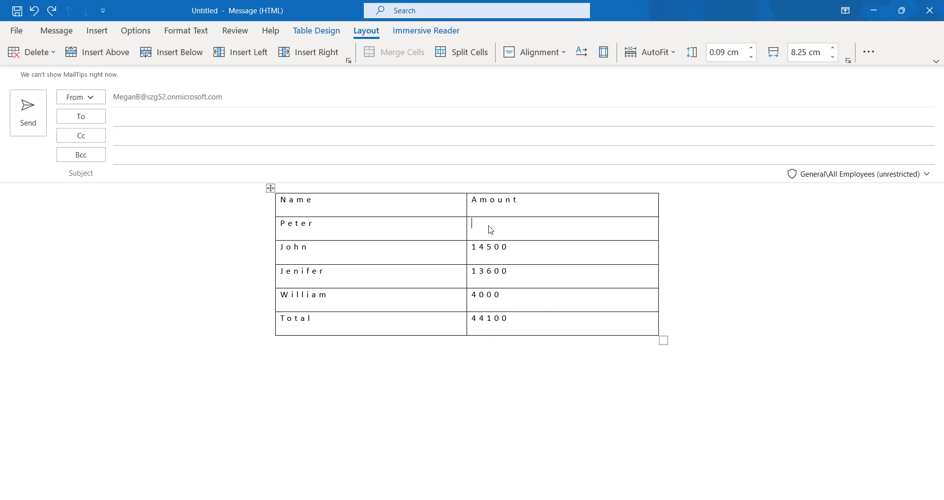
{"action": "left_click", "coordinate": [875, 59]}
{"action": "left_click", "coordinate": [869, 366]}
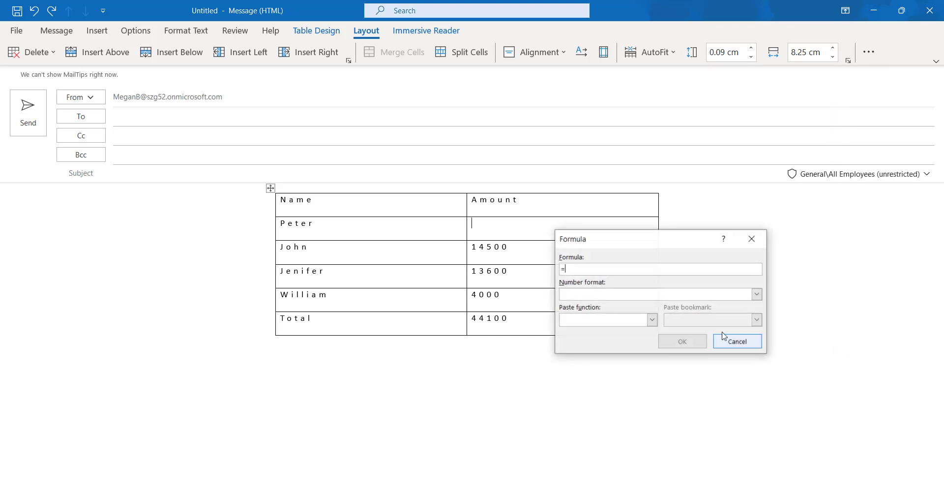
{"action": "type", "text": "s"}
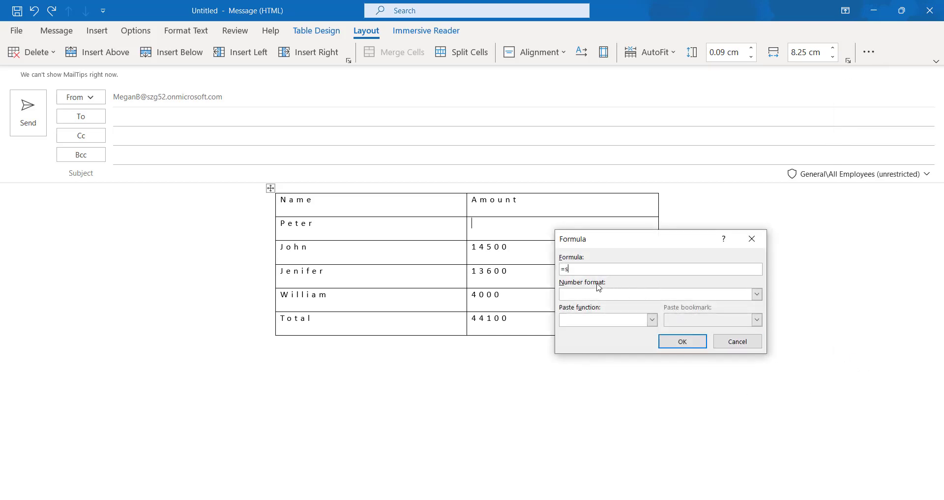
{"action": "type", "text": "um"}
{"action": "type", "text": "below"}
{"action": "left_click", "coordinate": [683, 341]}
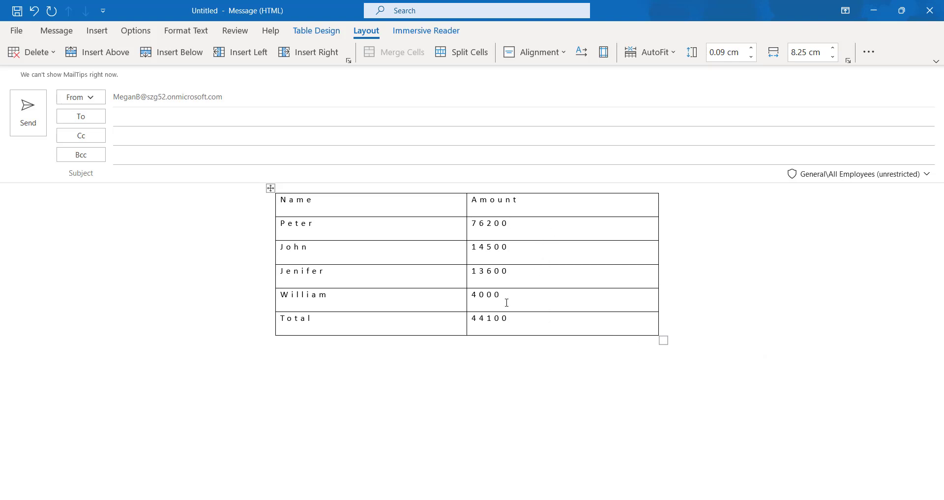
- Insert the formula =sum(right) in the empty second-column cell of the table's third row
{"action": "key", "text": "ctrl+z"}
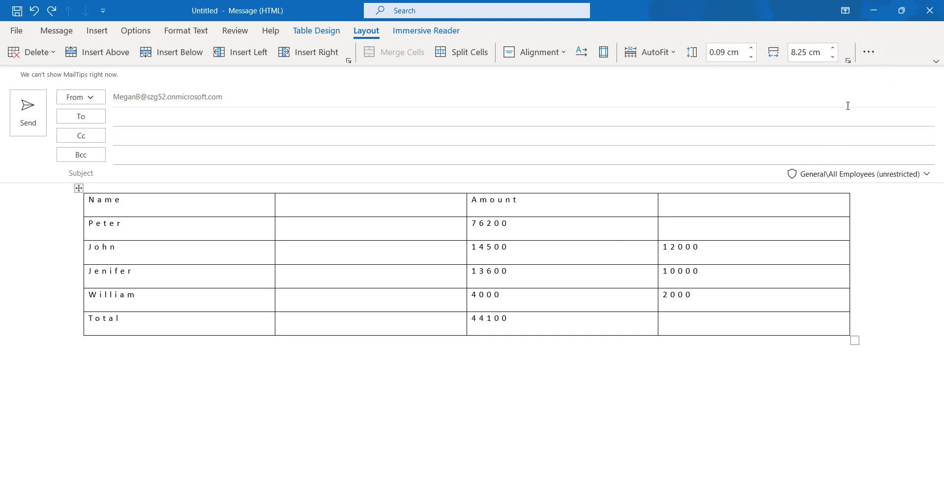
{"action": "left_click", "coordinate": [869, 52]}
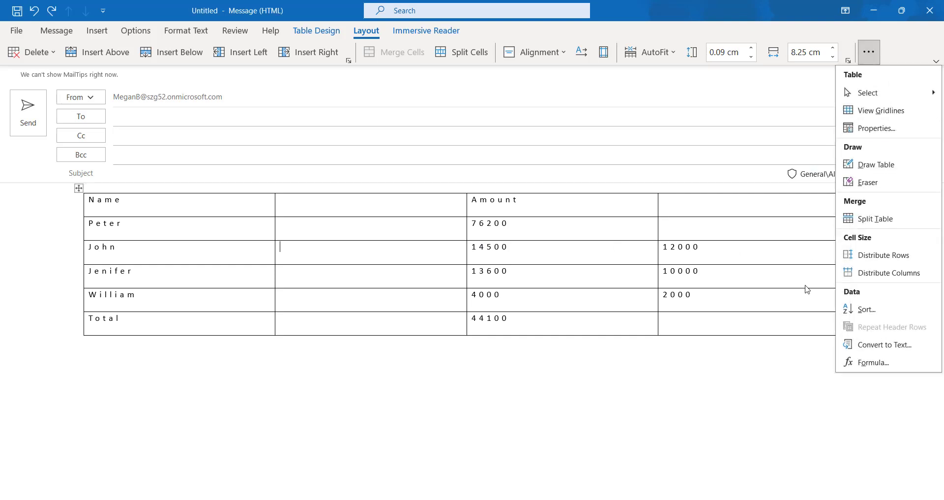
{"action": "left_click", "coordinate": [859, 363]}
{"action": "type", "text": "s"}
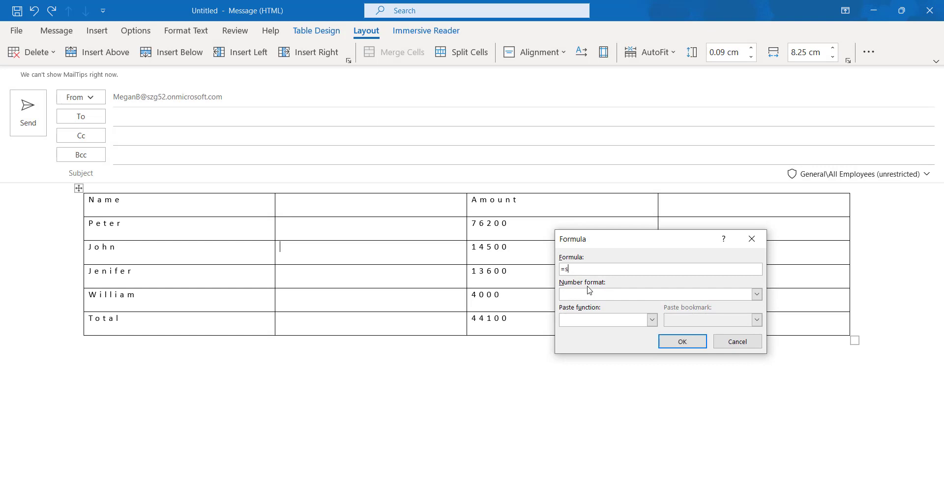
{"action": "type", "text": "um"}
{"action": "key", "text": "BackSpace"}
{"action": "type", "text": "(right)"}
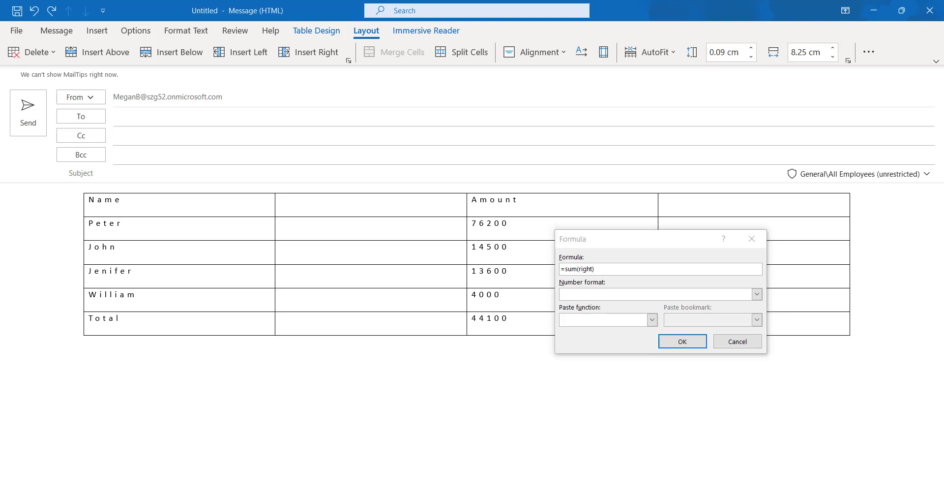
{"action": "left_click", "coordinate": [692, 346]}
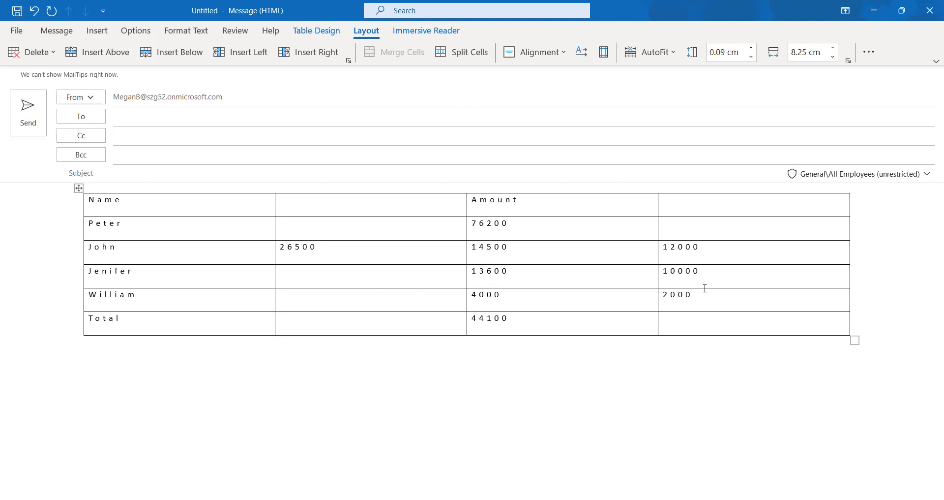
- Replace the value in the last cell of the table's third row with the formula =SUM(LEFT)
{"action": "double_click", "coordinate": [670, 253]}
{"action": "key", "text": "BackSpace"}
{"action": "left_click", "coordinate": [869, 54]}
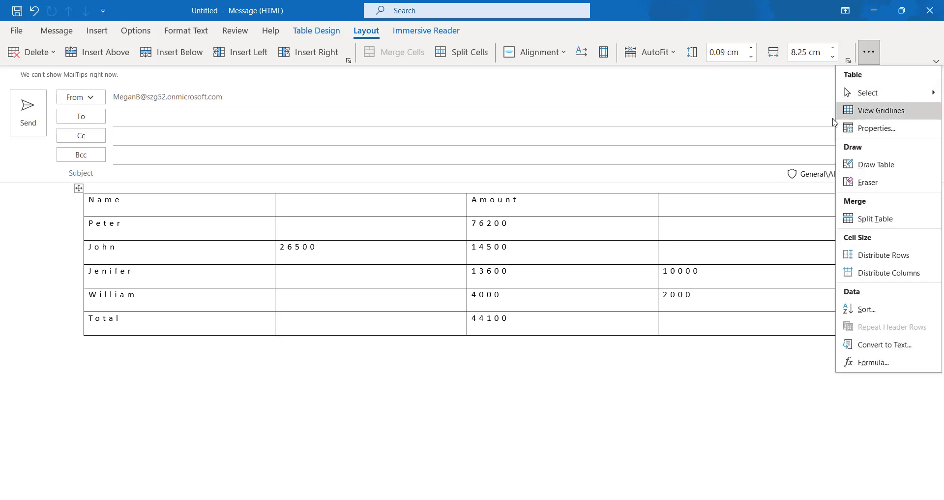
{"action": "left_click", "coordinate": [873, 363]}
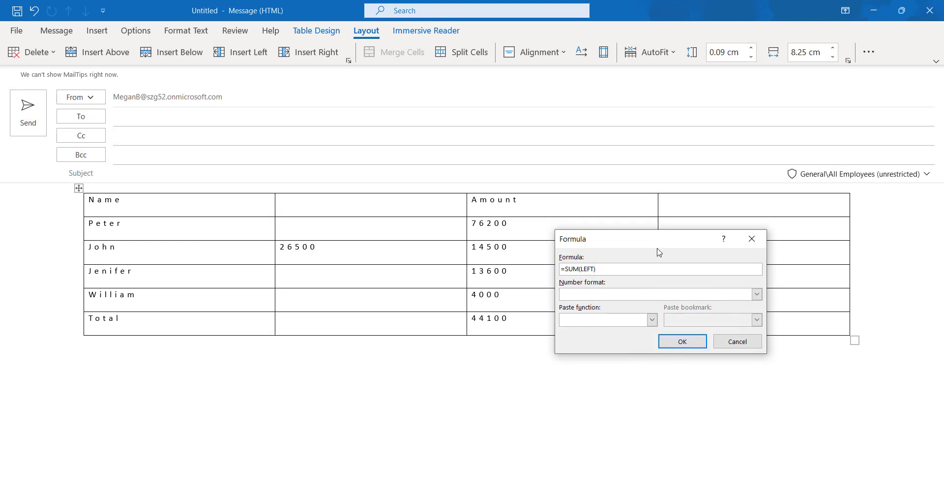
{"action": "left_click_drag", "start_coordinate": [648, 235], "coordinate": [694, 246]}
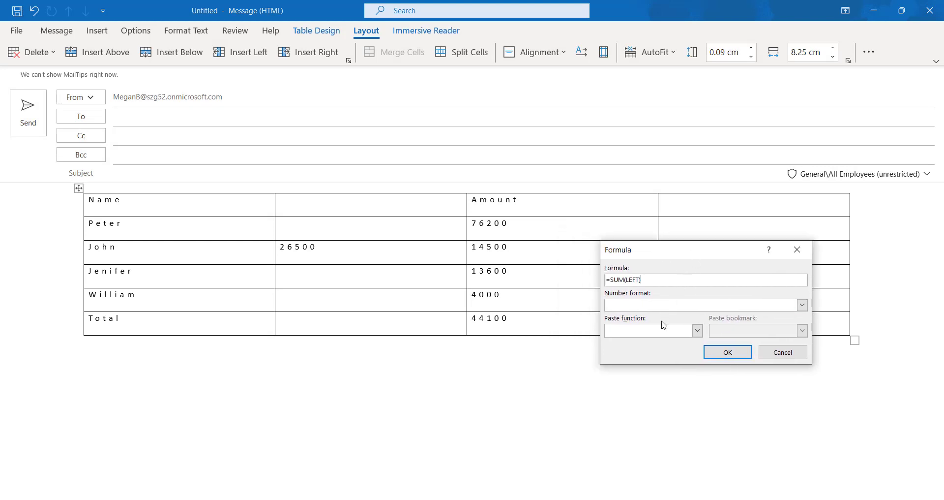
{"action": "left_click", "coordinate": [551, 499]}
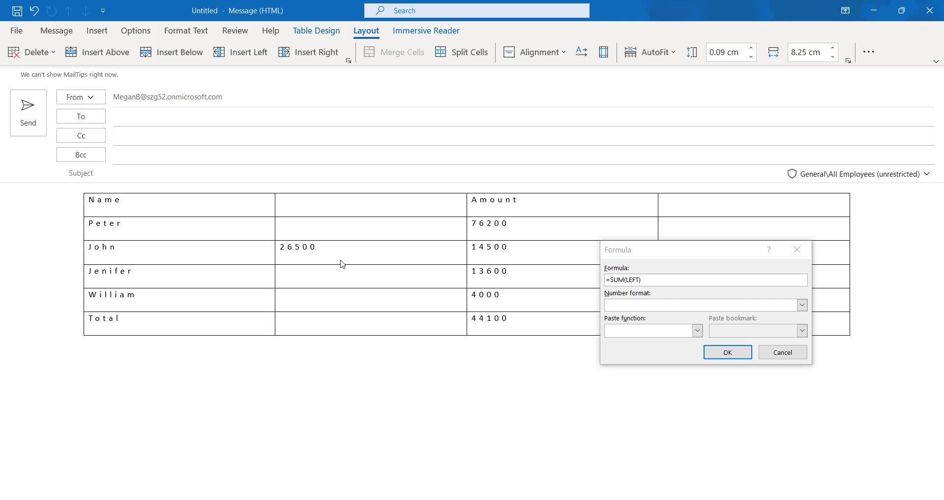
{"action": "left_click", "coordinate": [726, 355]}
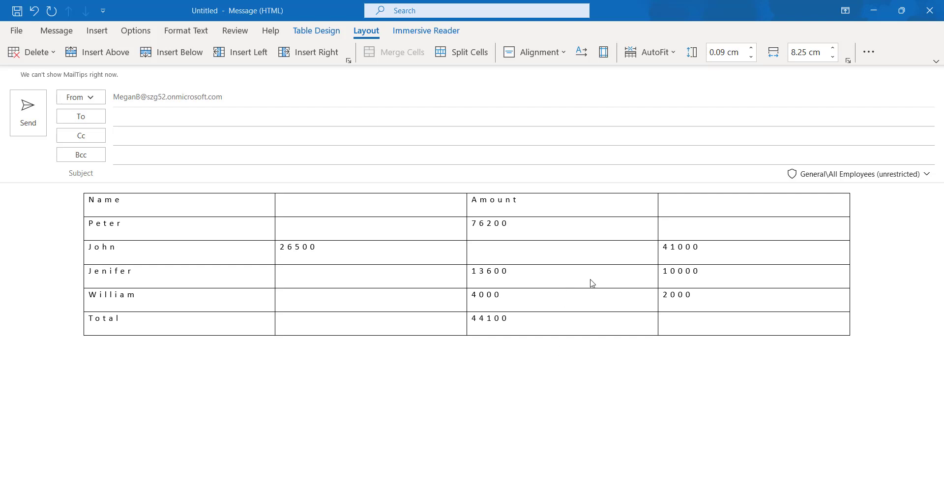
- Insert the formula =SUM(LEFT,RIGHT) in the empty Amount cell of the table's third row
{"action": "left_click", "coordinate": [869, 52]}
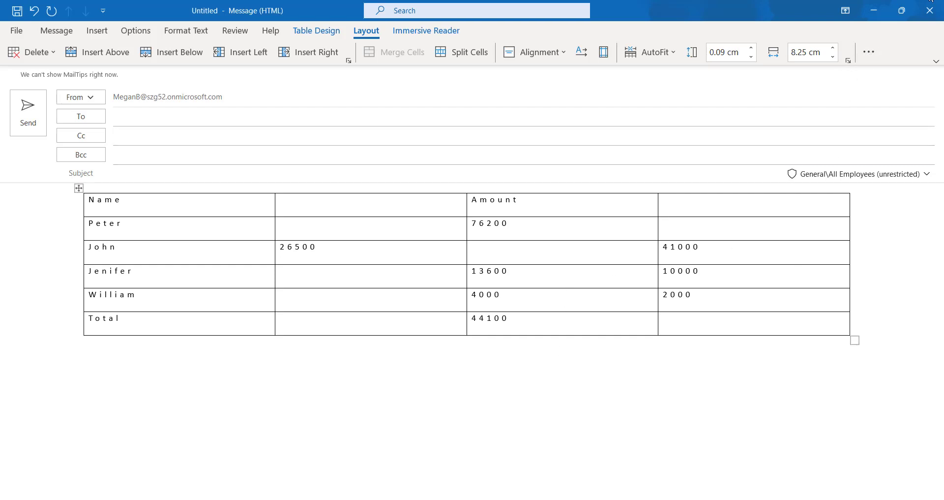
{"action": "left_click", "coordinate": [869, 52]}
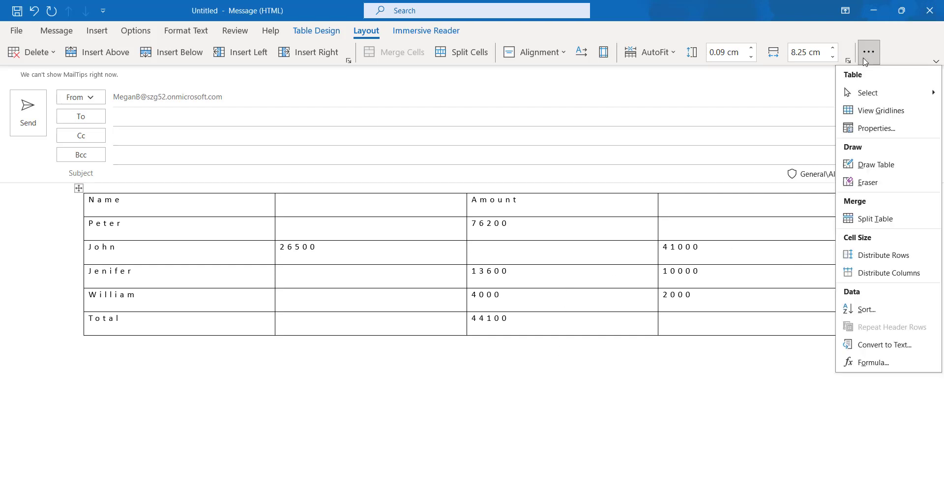
{"action": "left_click", "coordinate": [851, 365]}
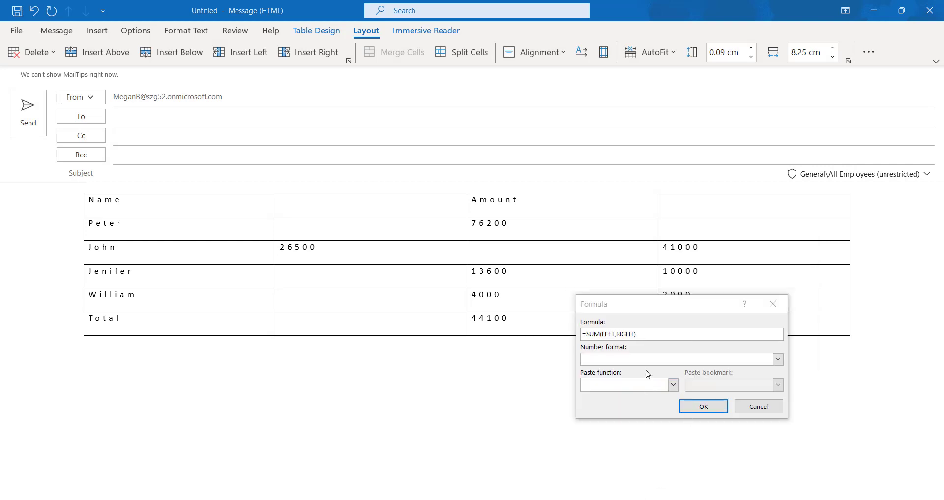
{"action": "left_click", "coordinate": [704, 407]}
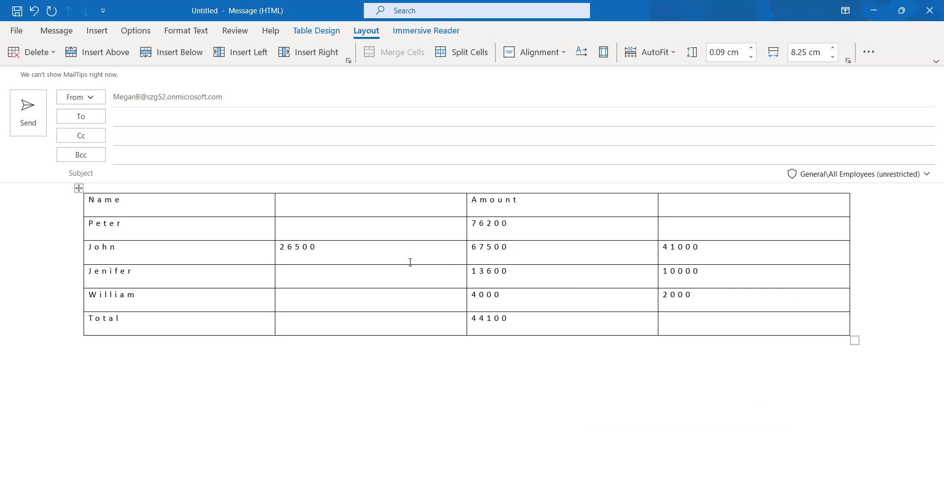